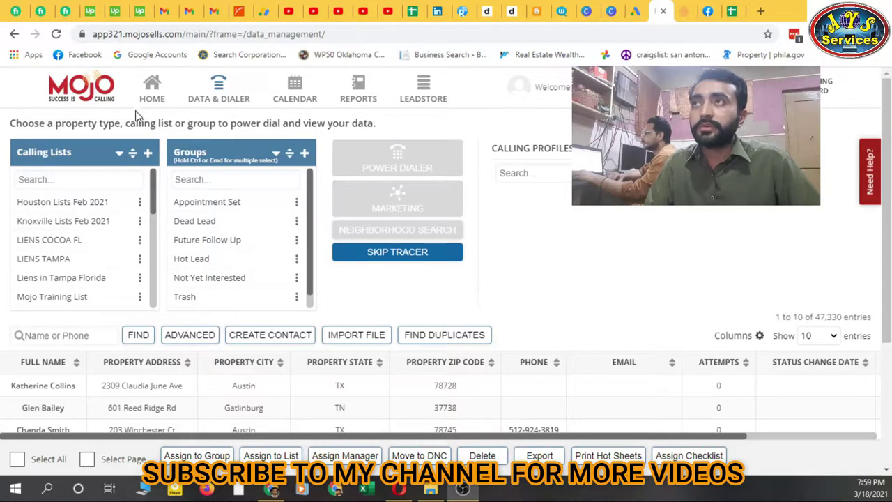
# - Start a lead import and attach 'Property Export austin+2%2F23.xlsx' from Downloads > franki
pyautogui.click(153, 95)
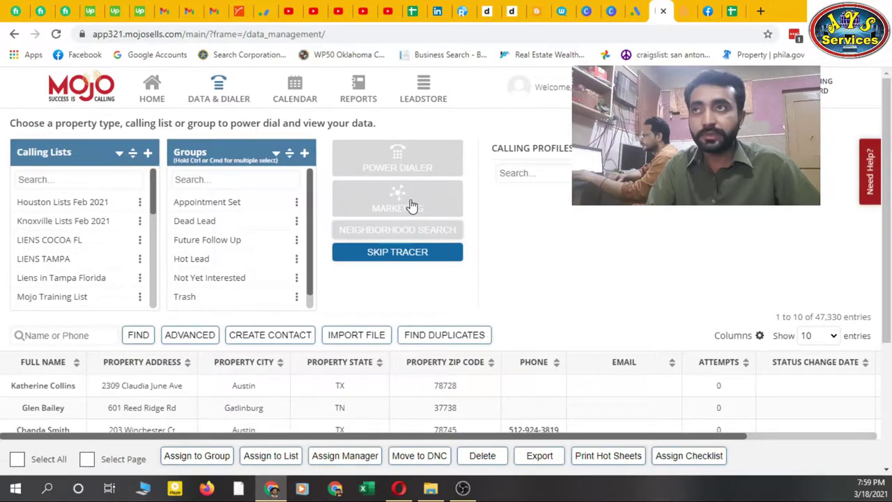
pyautogui.click(355, 337)
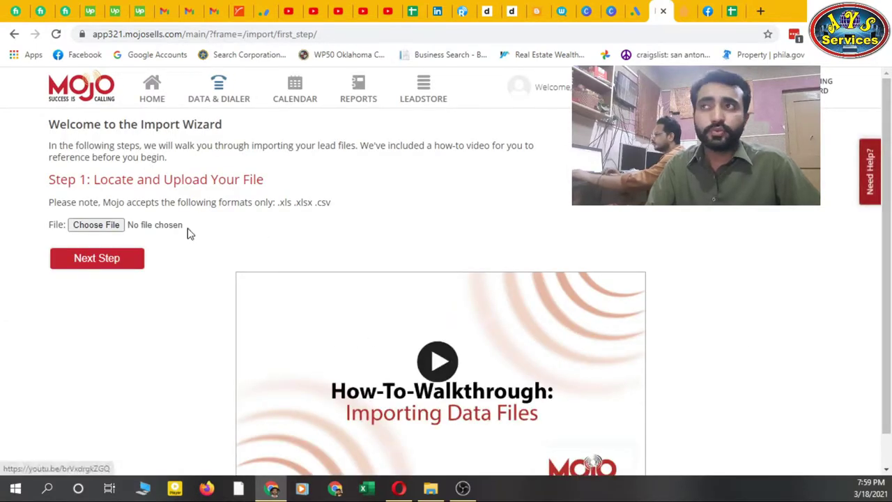
pyautogui.click(100, 230)
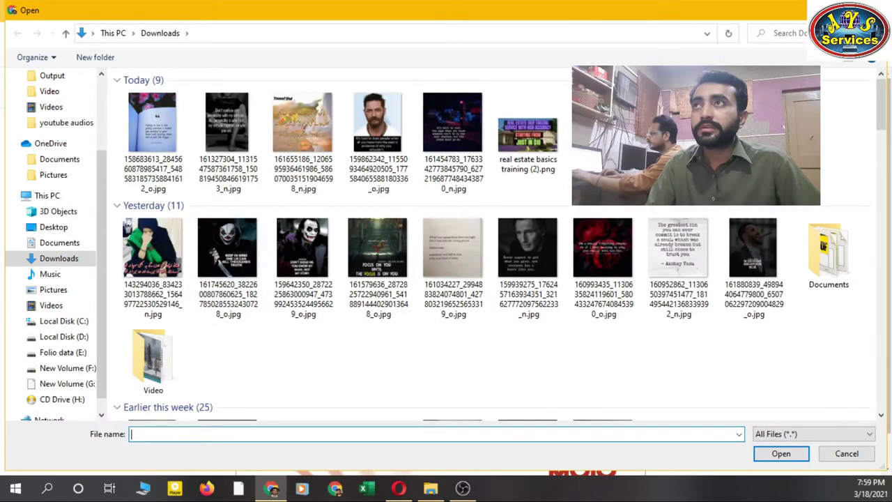
pyautogui.click(199, 96)
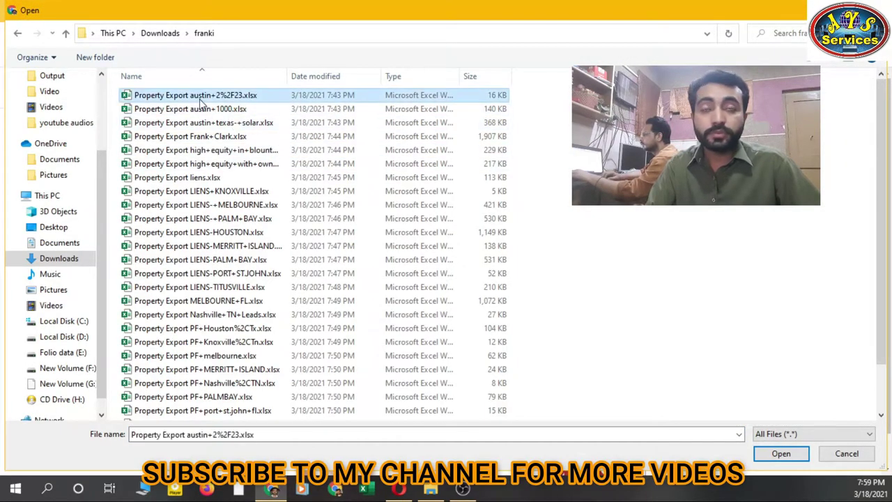
pyautogui.click(781, 453)
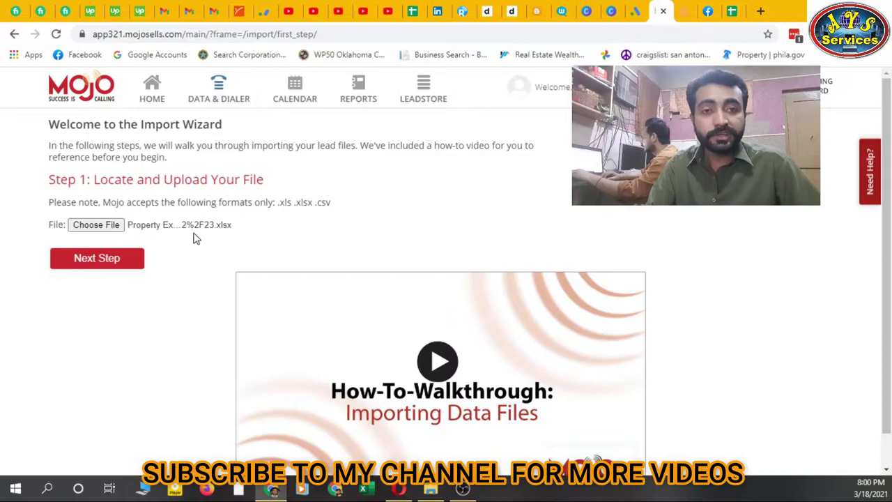
# - On import step two, choose Skip Tracer as the lead source and begin a new calling list
pyautogui.click(97, 263)
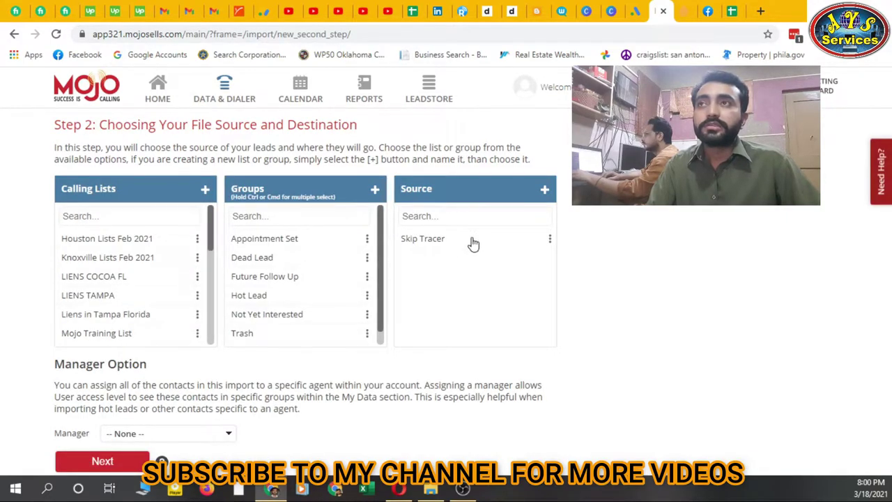
pyautogui.click(466, 237)
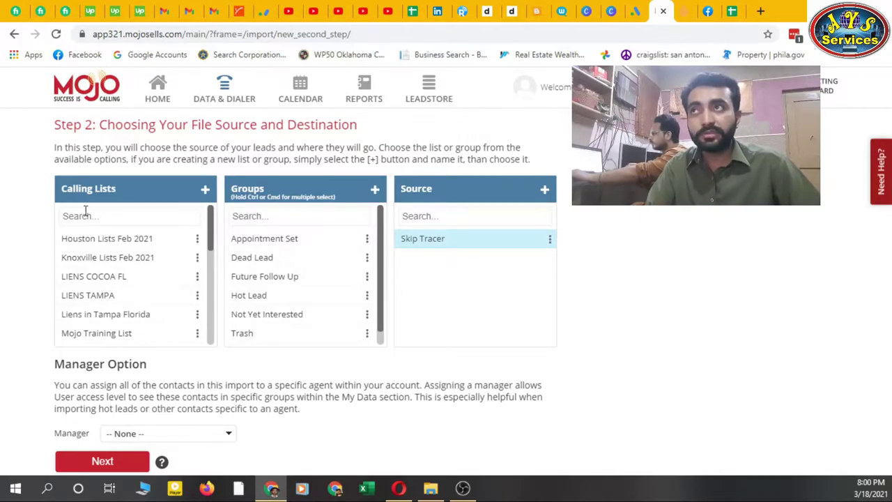
pyautogui.click(205, 189)
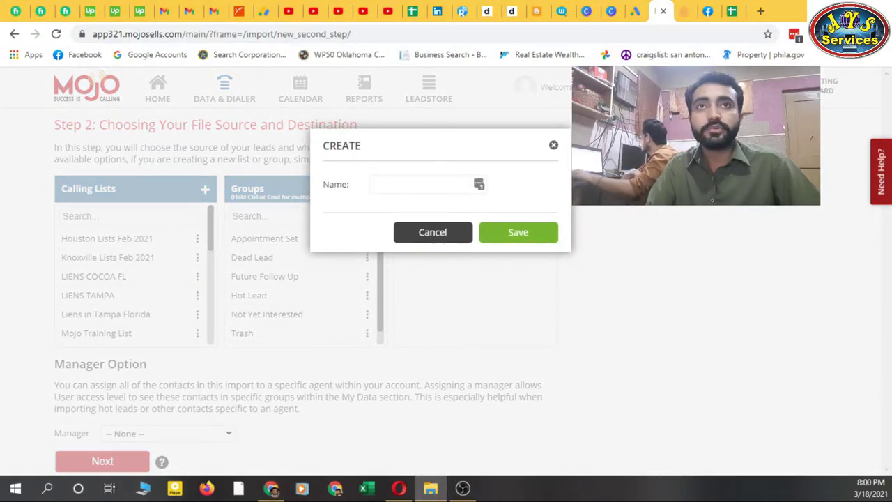
# - Name the new calling list 'Austin 2%2f23' and save it
pyautogui.click(414, 180)
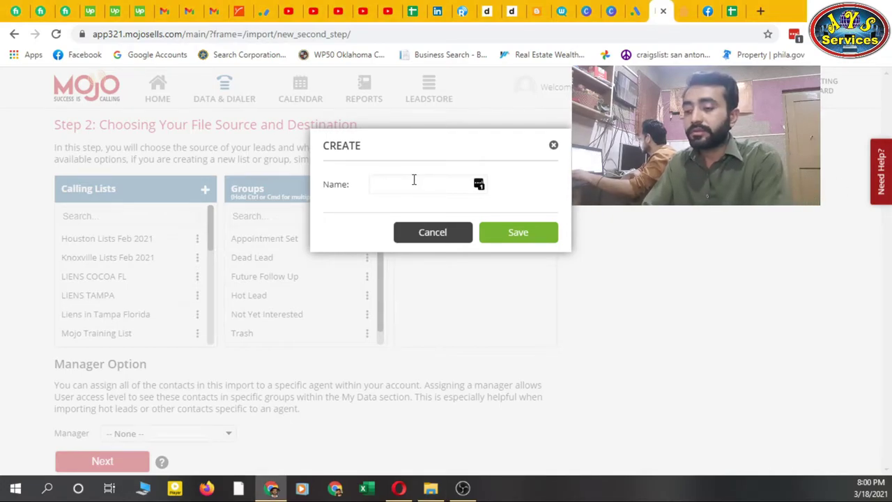
pyautogui.write('Austin')
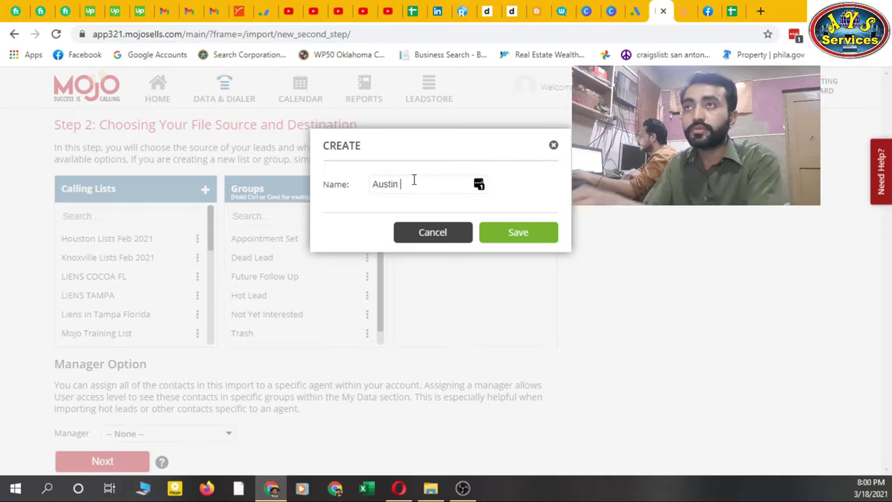
pyautogui.write(' 2%')
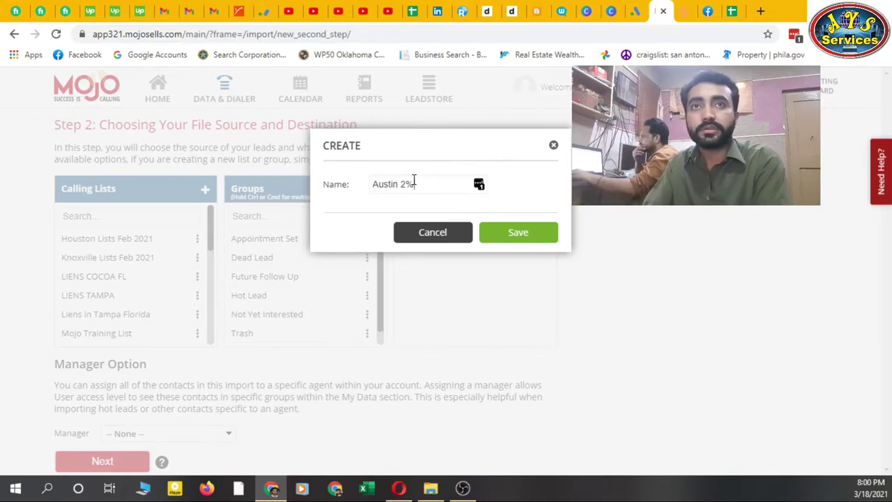
pyautogui.write('zf')
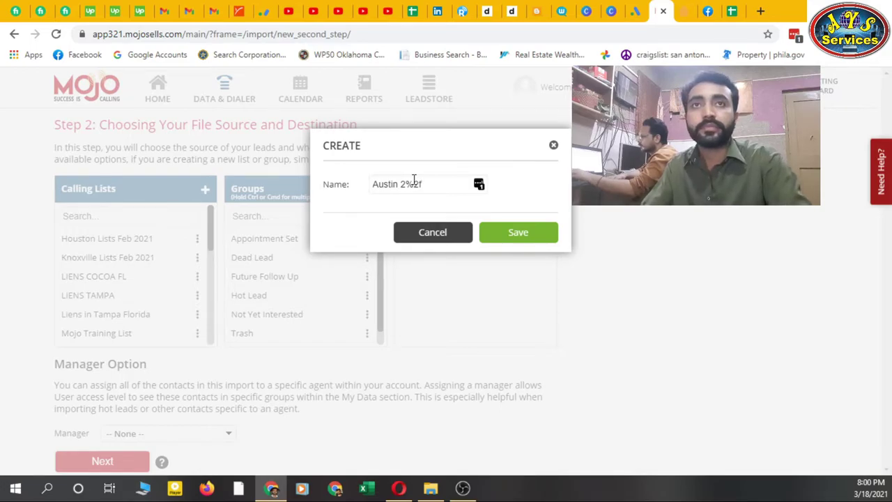
pyautogui.write('23')
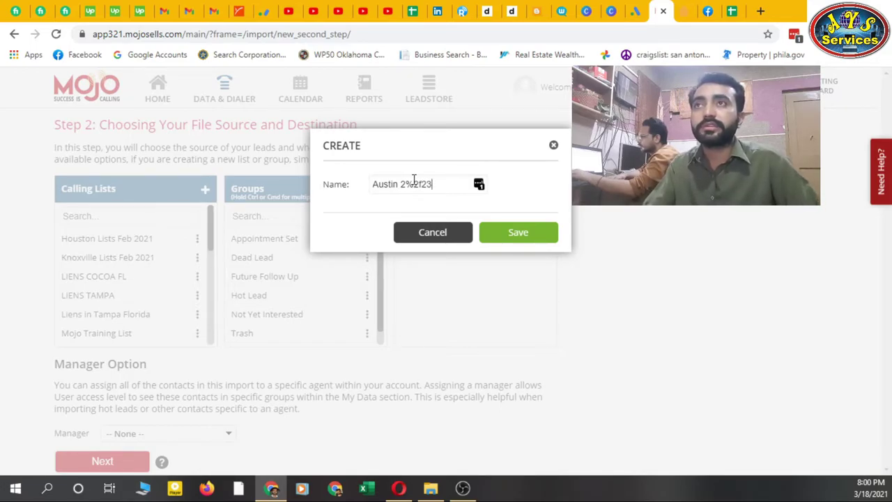
pyautogui.click(509, 233)
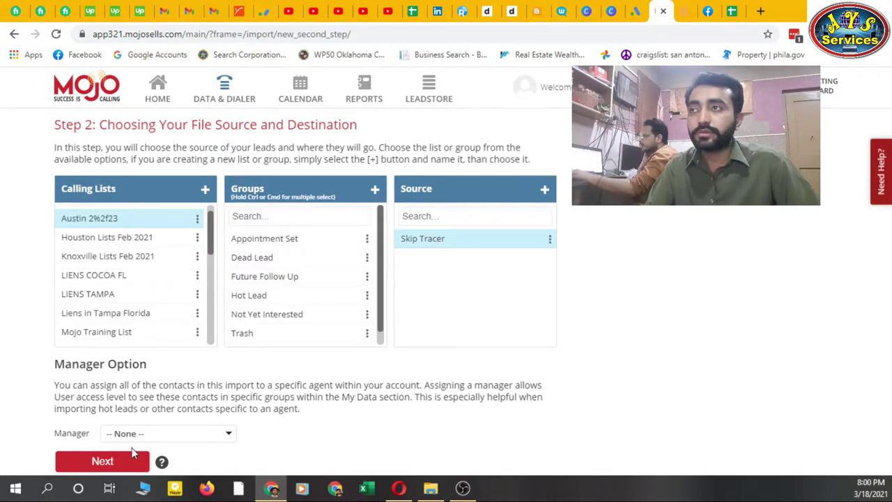
# - In field mapping, map Owner 1 First Name to First Name and Owner 1 Last Name to Last Name
pyautogui.click(102, 462)
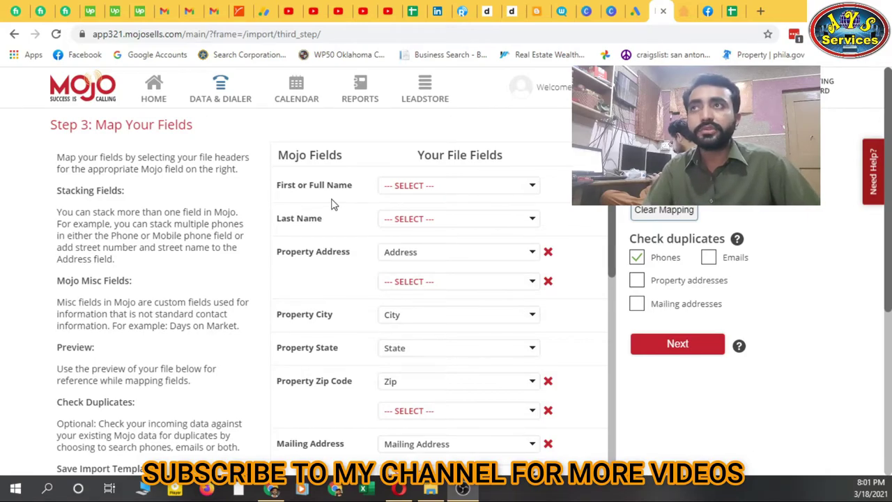
pyautogui.click(530, 187)
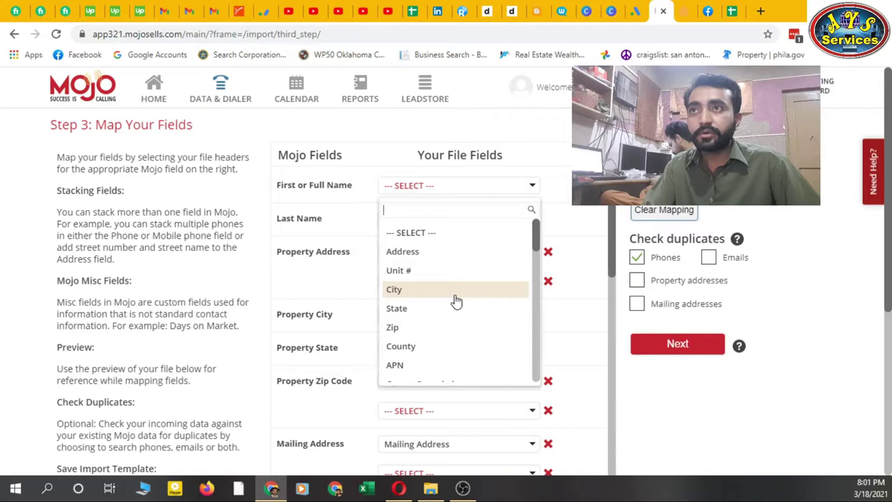
pyautogui.scroll(-1, 456, 301)
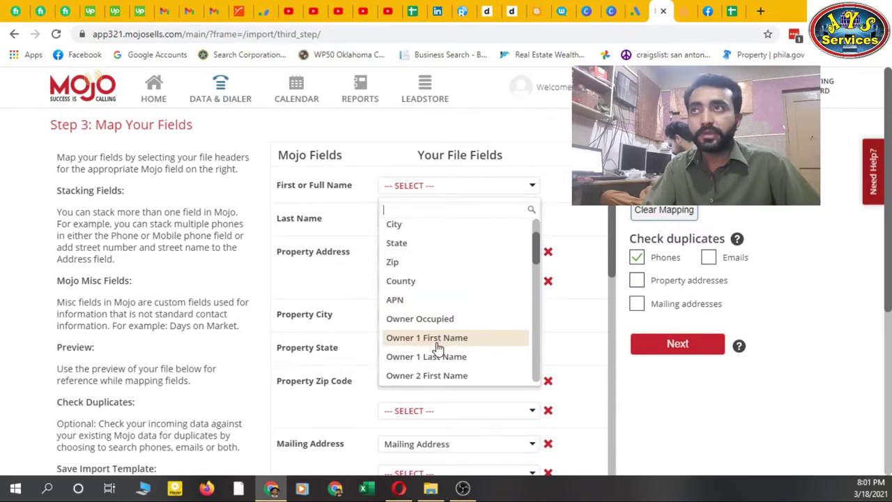
pyautogui.click(438, 339)
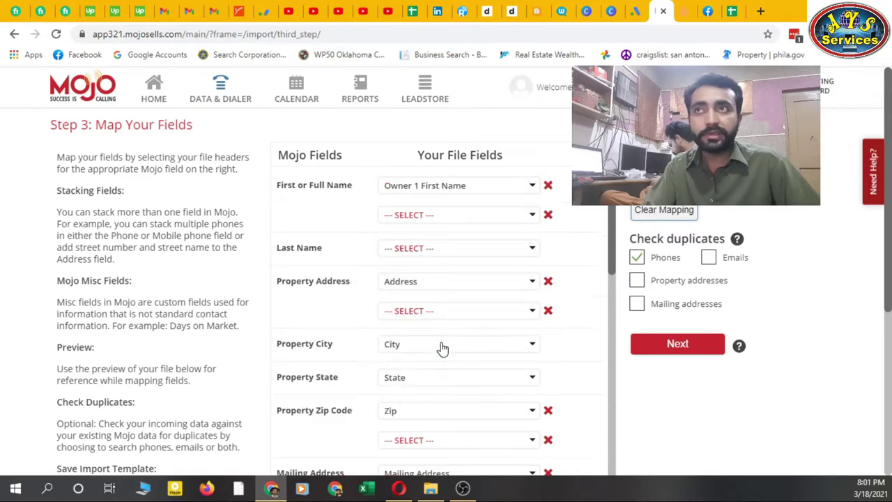
pyautogui.click(513, 254)
pyautogui.scroll(-2, 478, 329)
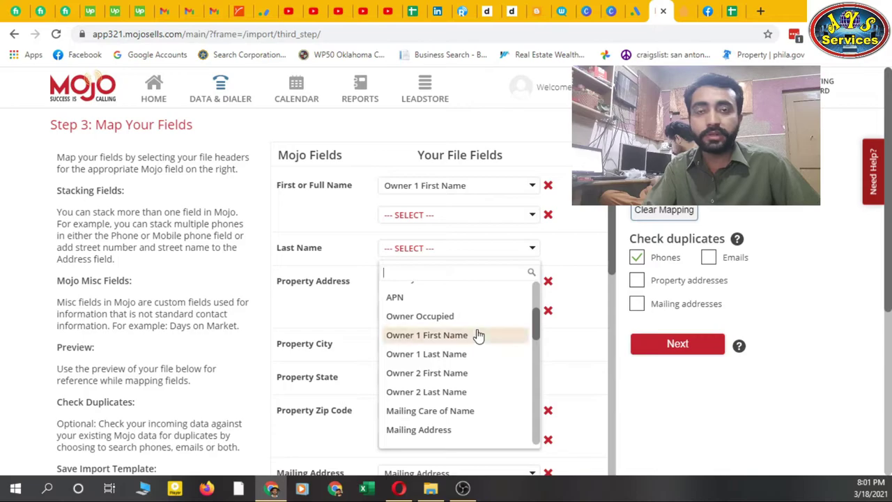
pyautogui.click(450, 356)
# - Map Mailing Zip to Mailing Zip Code, then review the remaining field mappings
pyautogui.scroll(-1, 348, 342)
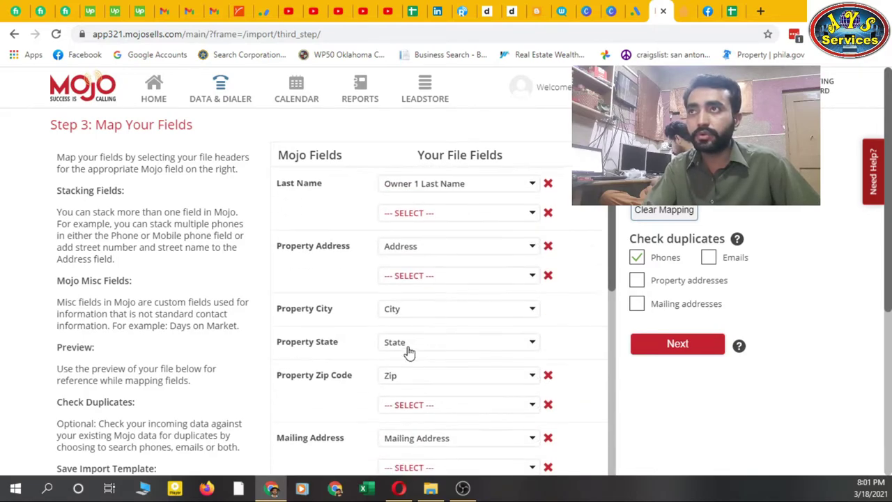
pyautogui.scroll(-1, 394, 331)
pyautogui.scroll(-1, 351, 291)
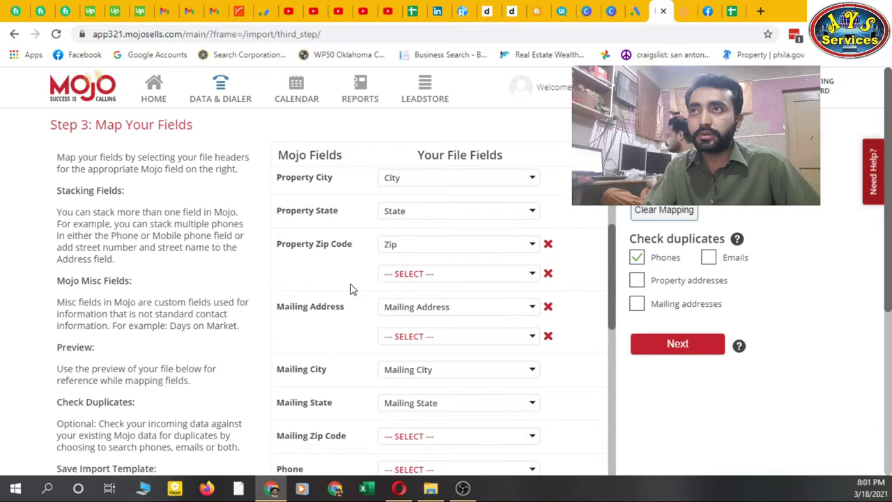
pyautogui.scroll(-1, 351, 292)
pyautogui.scroll(-1, 351, 292)
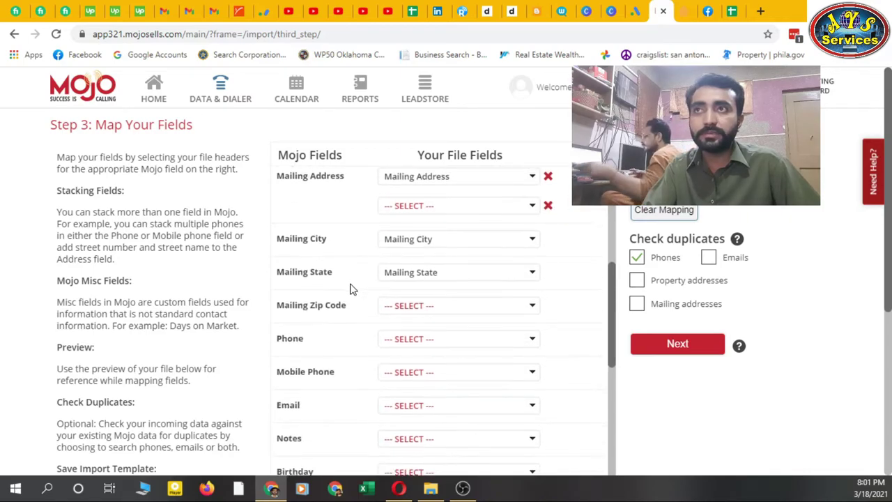
pyautogui.click(523, 310)
pyautogui.scroll(-2, 467, 345)
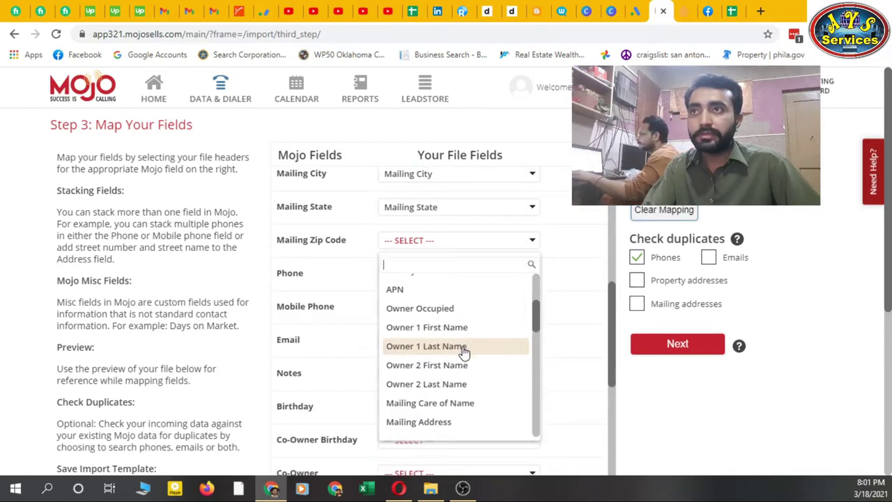
pyautogui.scroll(-1, 464, 362)
pyautogui.click(441, 431)
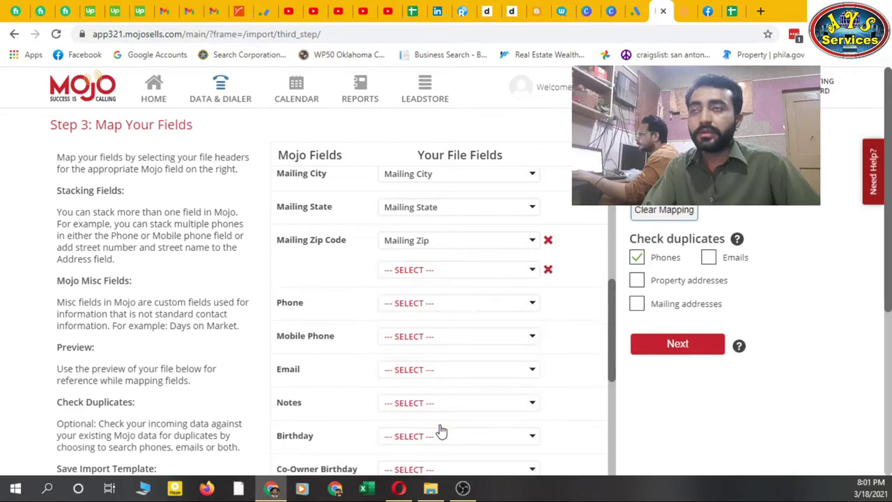
pyautogui.scroll(3, 534, 307)
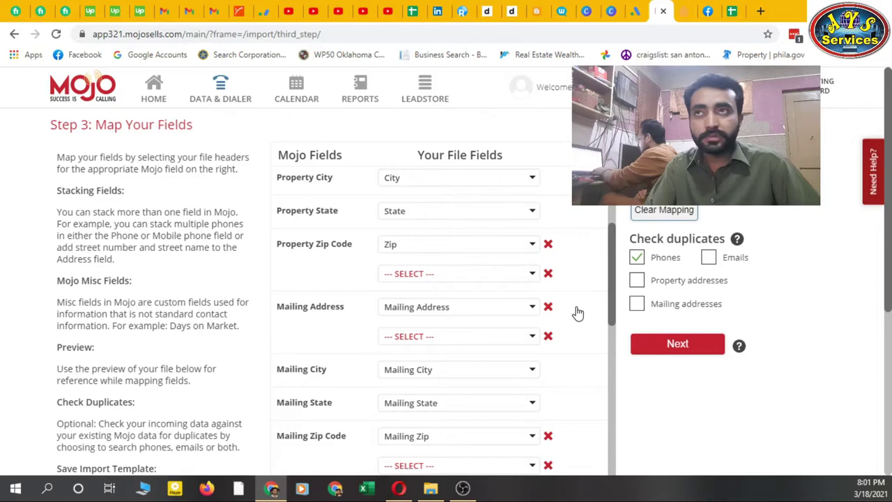
pyautogui.scroll(-1, 578, 314)
pyautogui.scroll(-3, 578, 315)
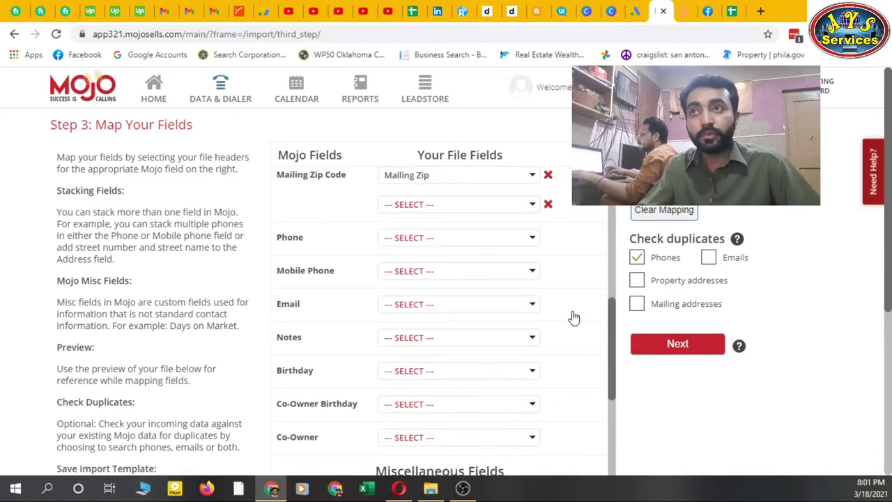
pyautogui.scroll(-1, 566, 318)
pyautogui.scroll(-4, 566, 317)
pyautogui.scroll(-2, 566, 317)
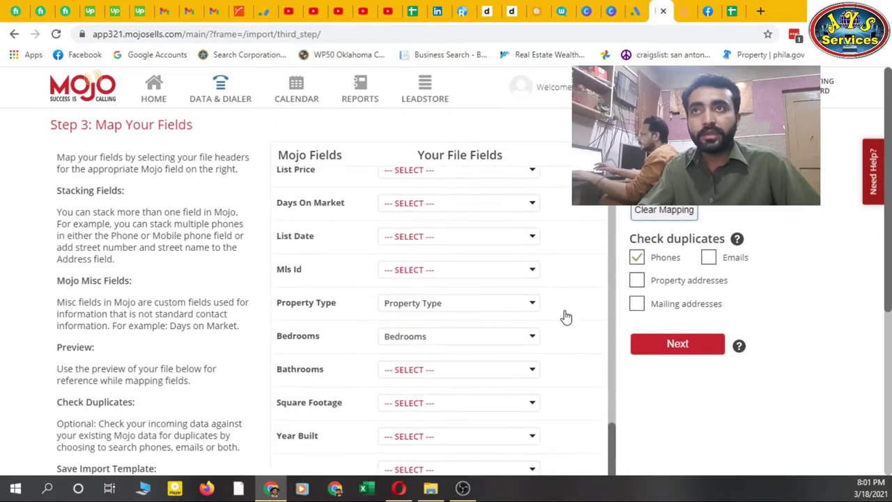
# - Review the Step 4 summary: 54 records going into Austin 2%2f23 from Skip Tracer
pyautogui.click(661, 345)
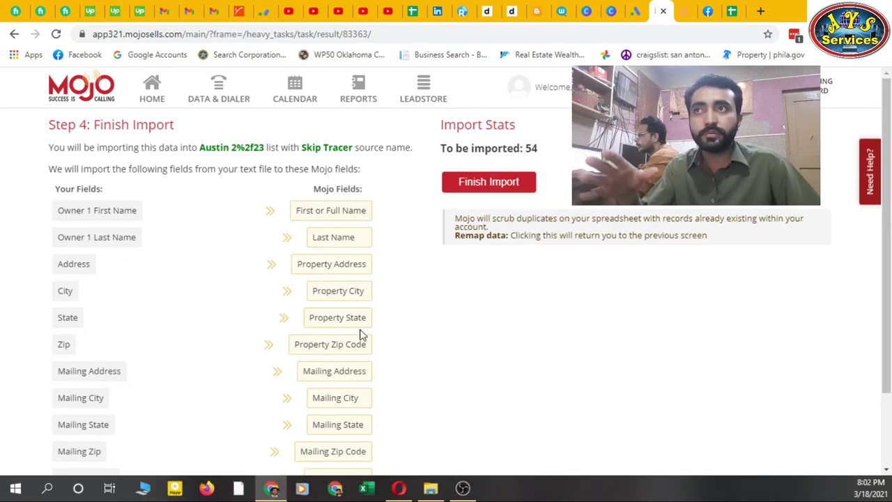
pyautogui.scroll(-1, 275, 365)
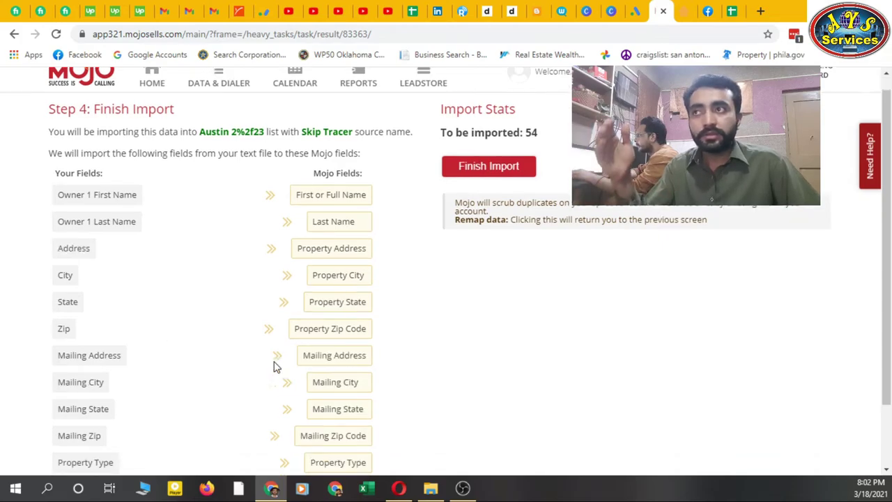
pyautogui.scroll(-1, 244, 341)
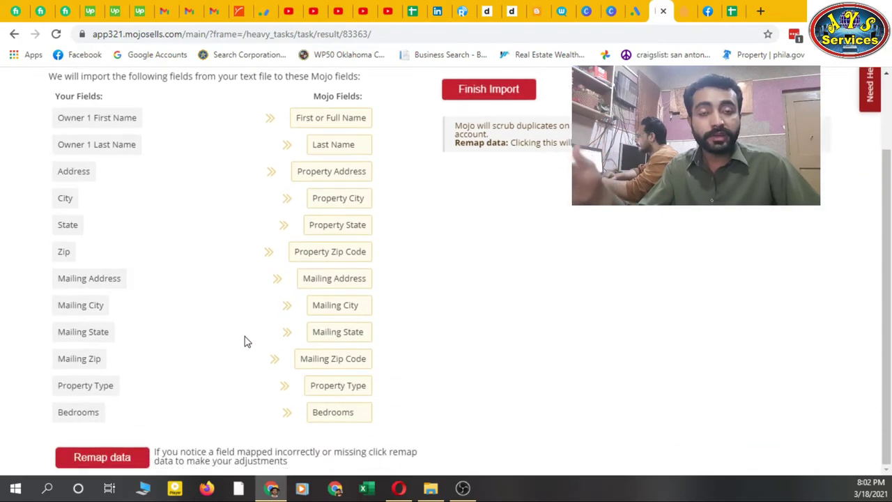
pyautogui.scroll(1, 244, 341)
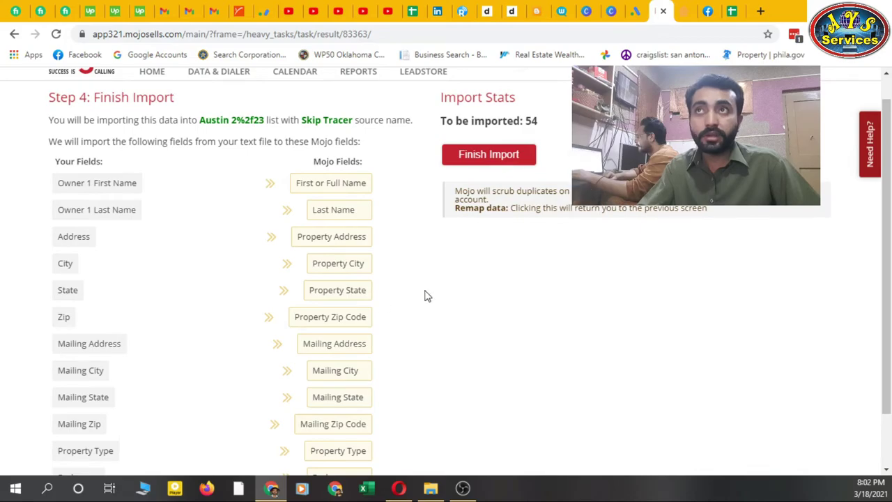
# - Finish the import and check that Austin 2%2f23 holds 54 Austin, TX contacts
pyautogui.click(467, 163)
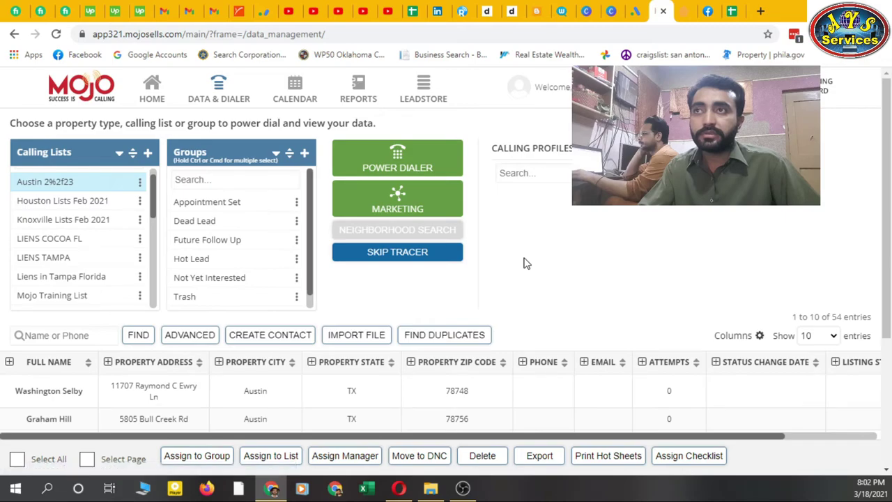
pyautogui.scroll(-3, 524, 277)
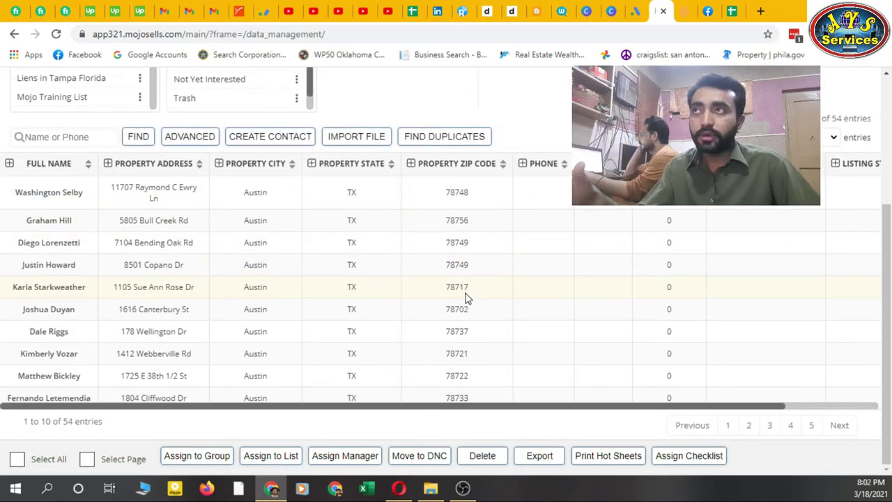
pyautogui.scroll(3, 467, 298)
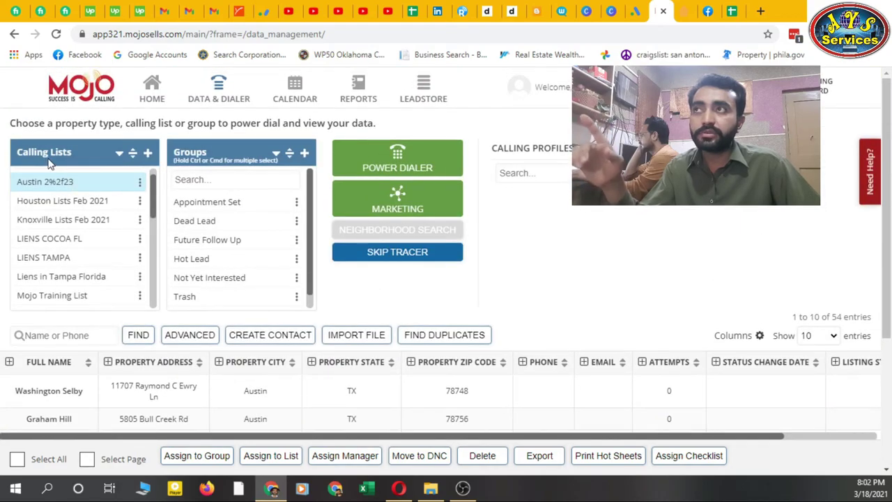